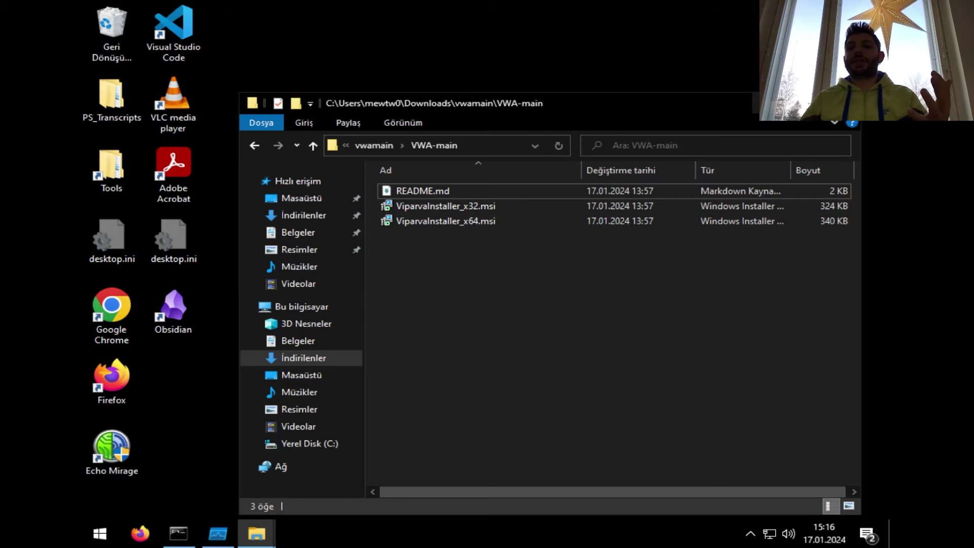
- Switch to Process Monitor and review its filter conditions for operation and result, leaving the filter without changes
{"action": "key", "text": "super+d"}
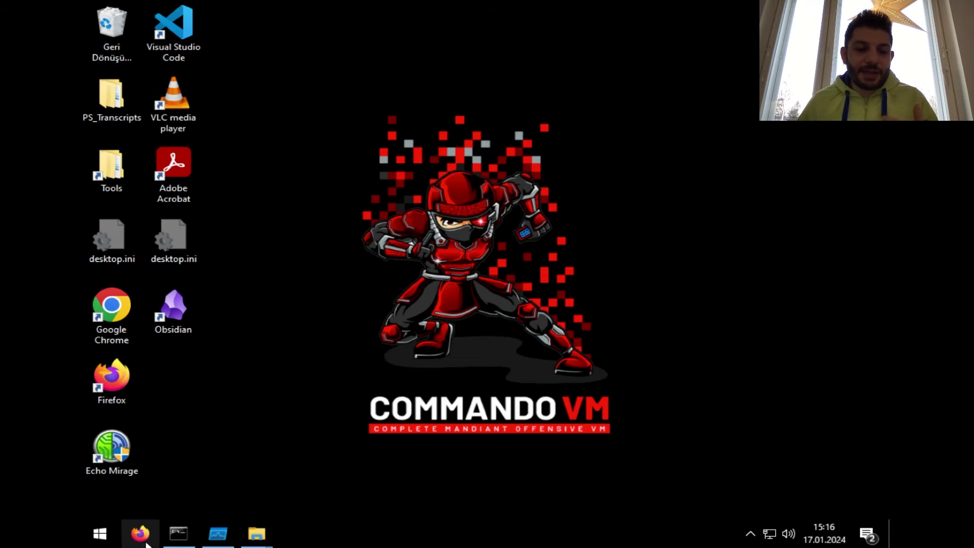
{"action": "left_click", "coordinate": [217, 534]}
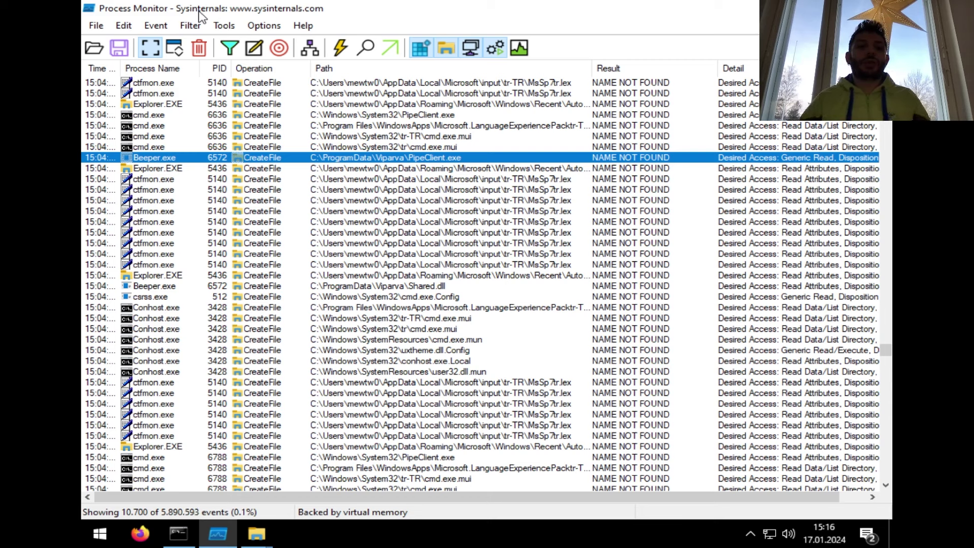
{"action": "left_click", "coordinate": [230, 48]}
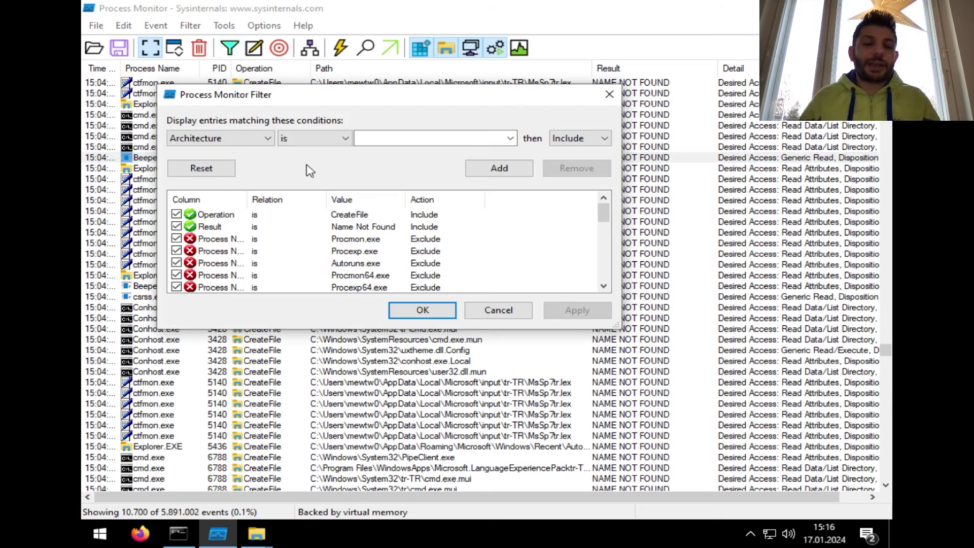
{"action": "left_click", "coordinate": [223, 138]}
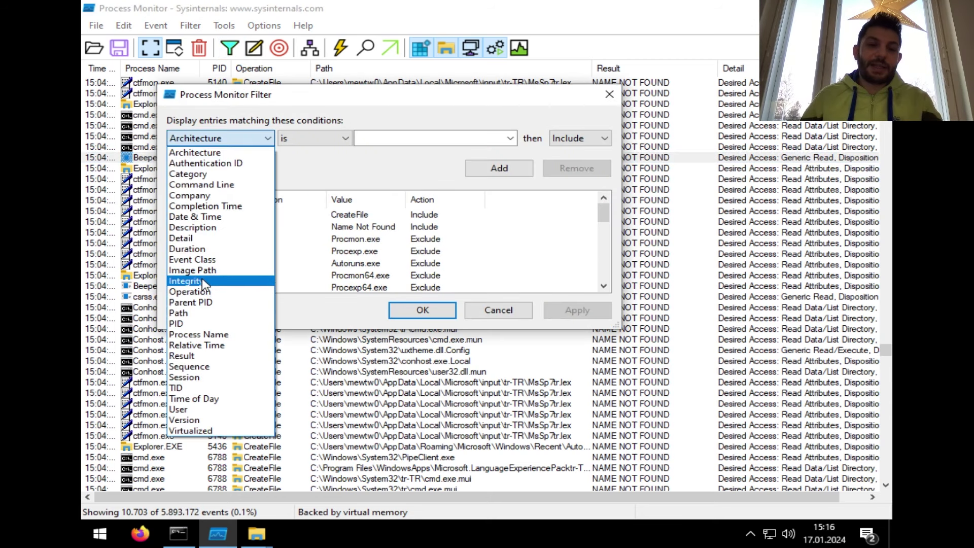
{"action": "left_click", "coordinate": [414, 124]}
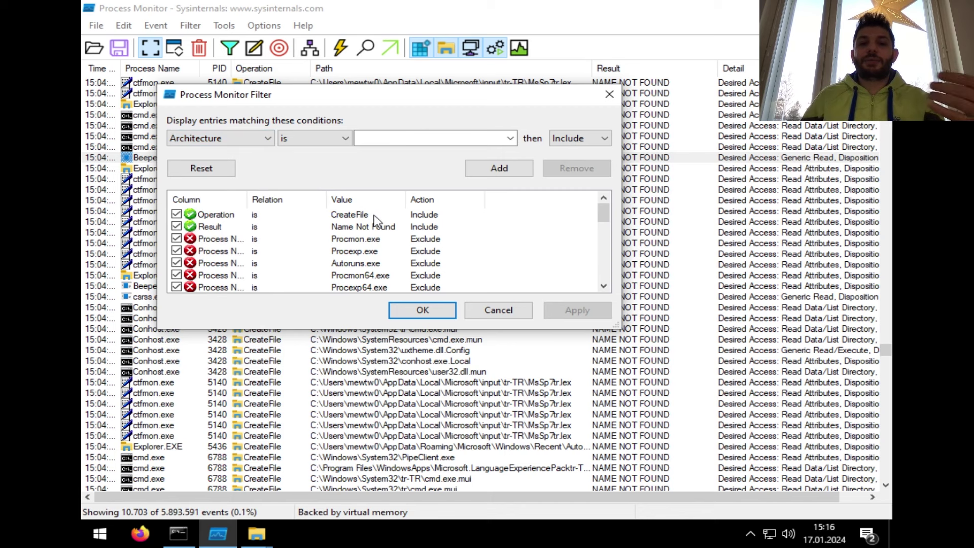
{"action": "left_click", "coordinate": [223, 138]}
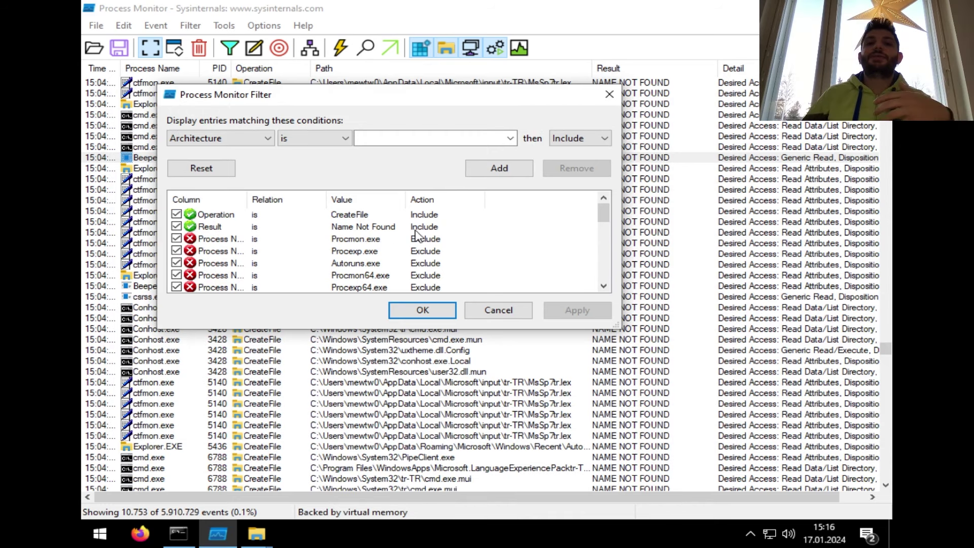
{"action": "left_click", "coordinate": [610, 95]}
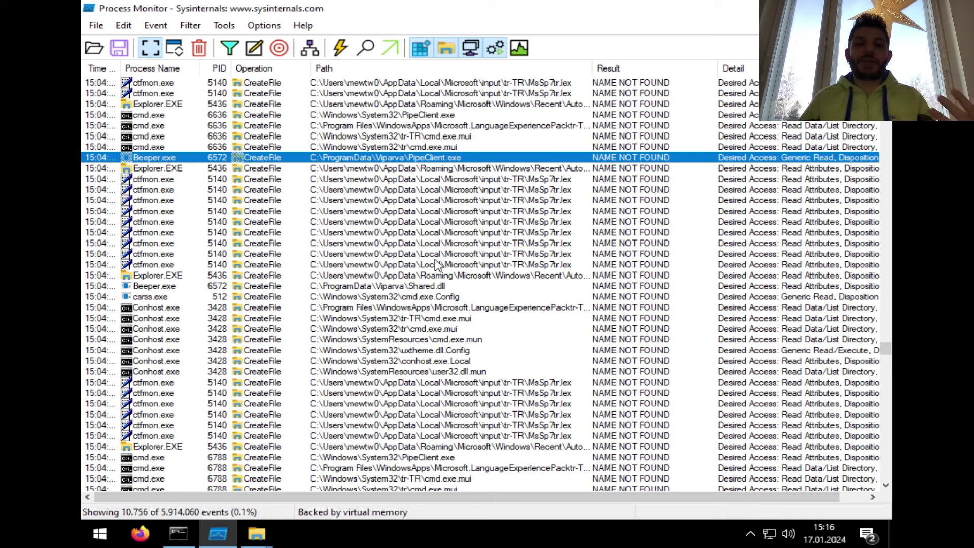
- Switch to the File Explorer window at C:\Program Files and open the Viparva folder
{"action": "left_click", "coordinate": [256, 541]}
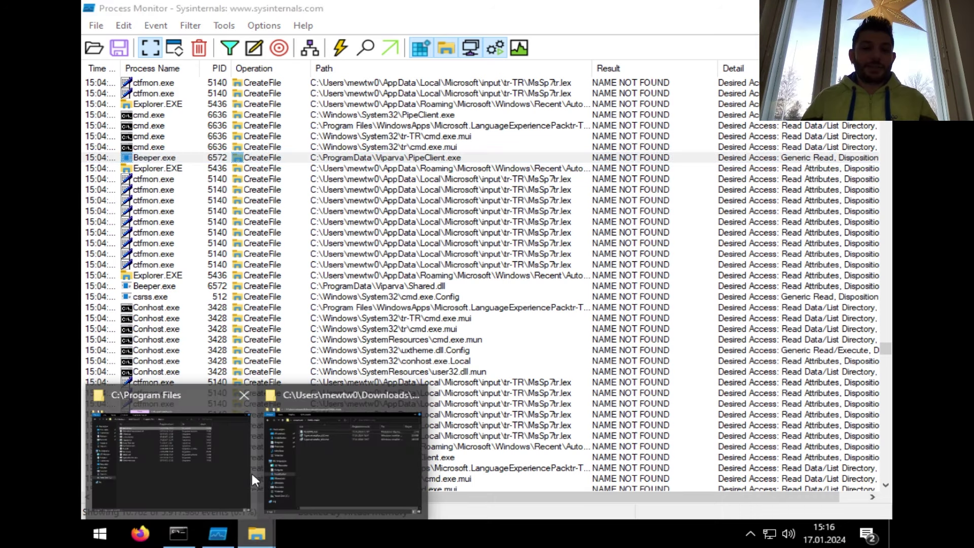
{"action": "left_click", "coordinate": [213, 471]}
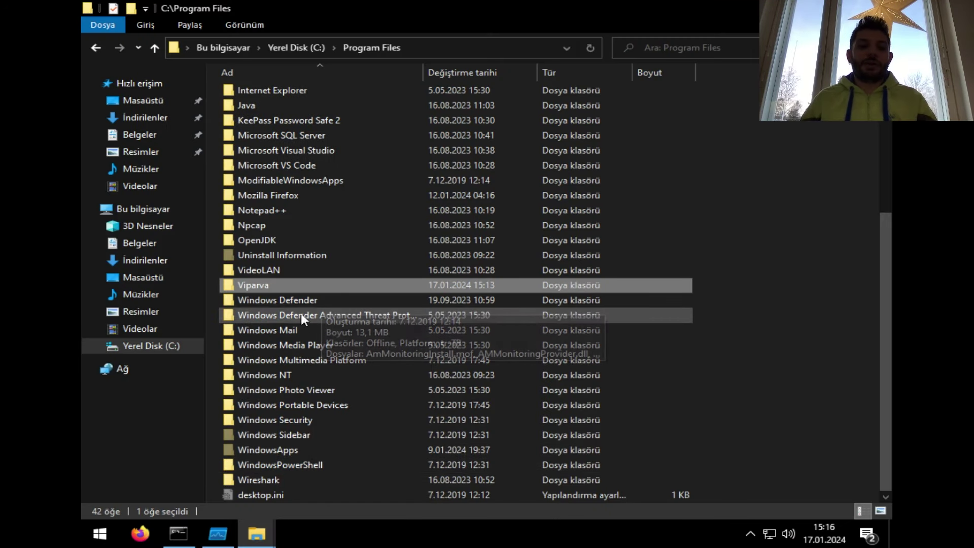
{"action": "double_click", "coordinate": [281, 287]}
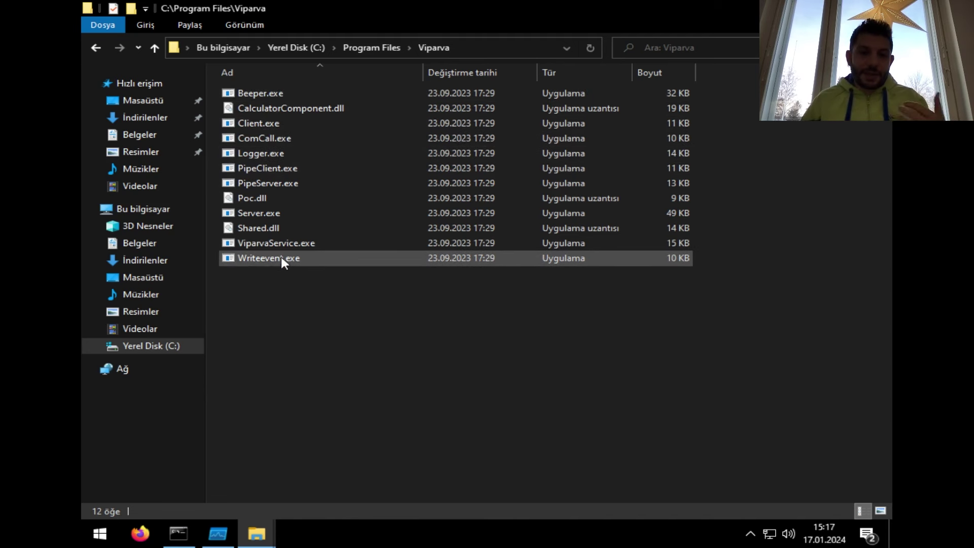
- Switch back to Process Monitor and examine the captured CreateFile events for Beeper.exe accesses under C:\ProgramData\Viparva
{"action": "left_click", "coordinate": [229, 536]}
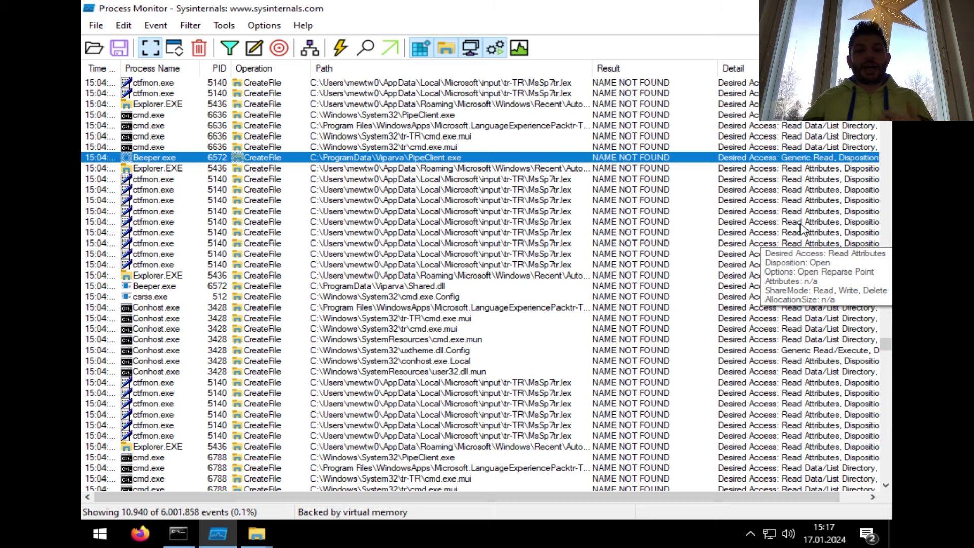
{"action": "scroll", "coordinate": [405, 274], "scroll_direction": "down", "scroll_amount": 9}
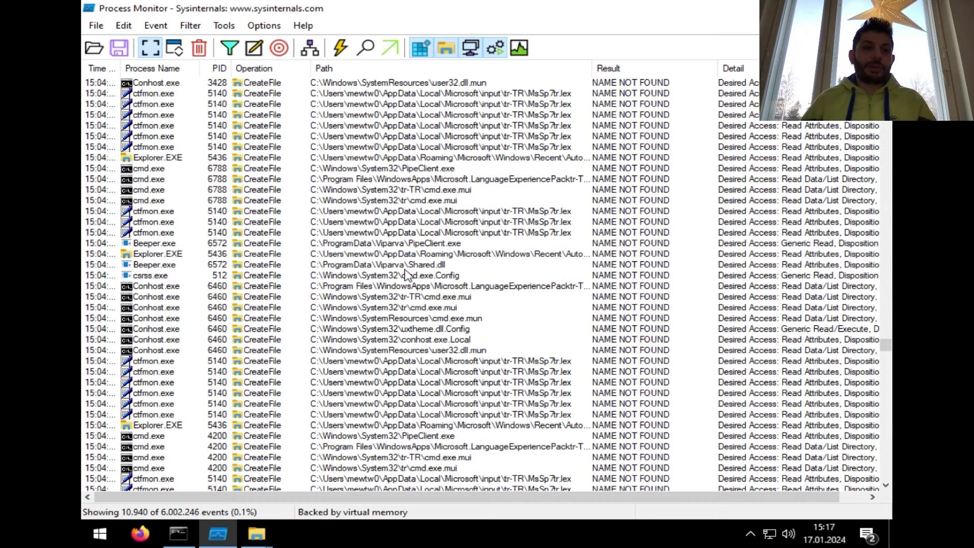
{"action": "scroll", "coordinate": [406, 276], "scroll_direction": "down", "scroll_amount": 11}
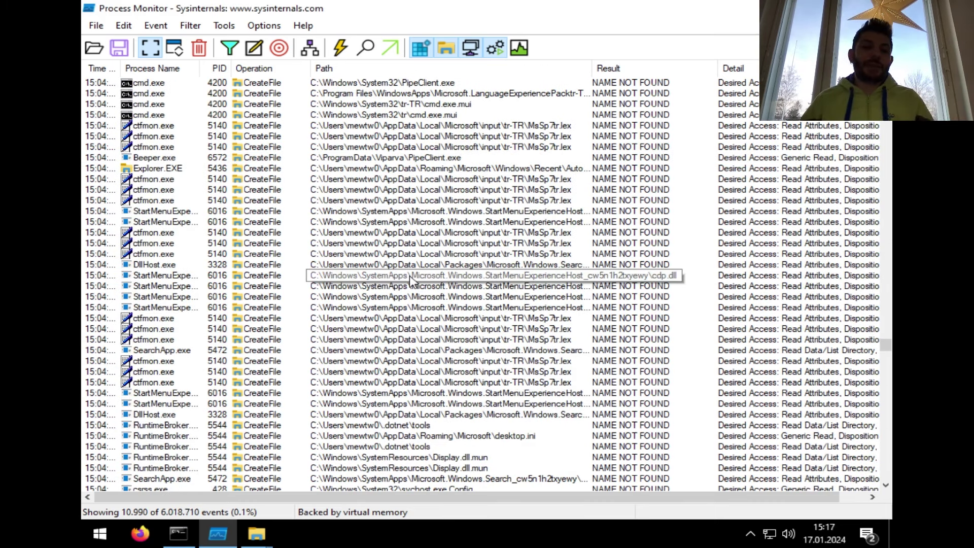
{"action": "scroll", "coordinate": [410, 277], "scroll_direction": "down", "scroll_amount": 6}
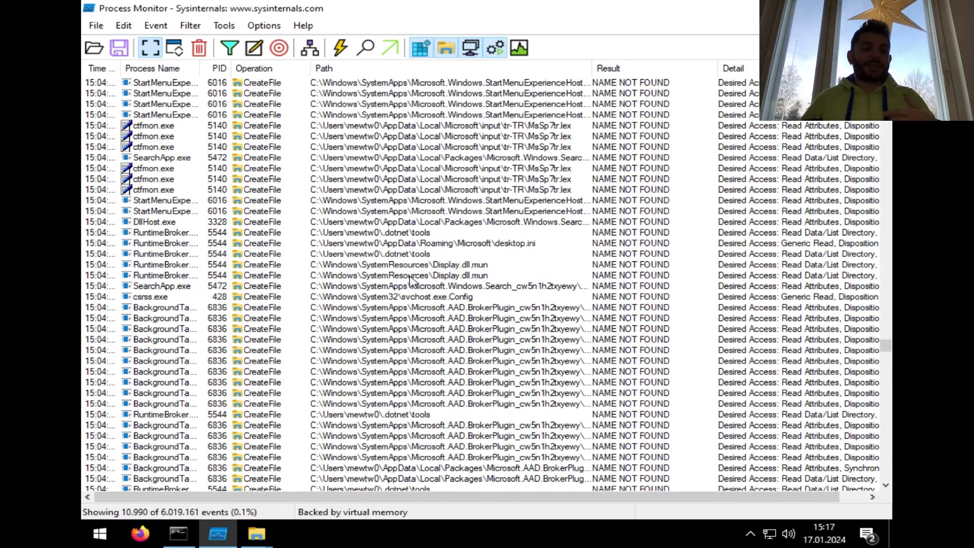
{"action": "scroll", "coordinate": [411, 278], "scroll_direction": "up", "scroll_amount": 7}
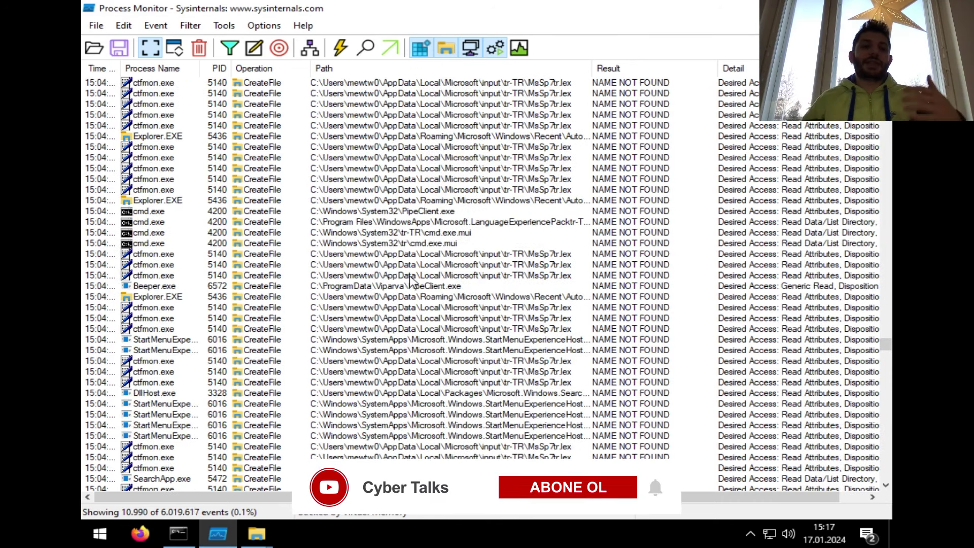
{"action": "scroll", "coordinate": [410, 278], "scroll_direction": "up", "scroll_amount": 6}
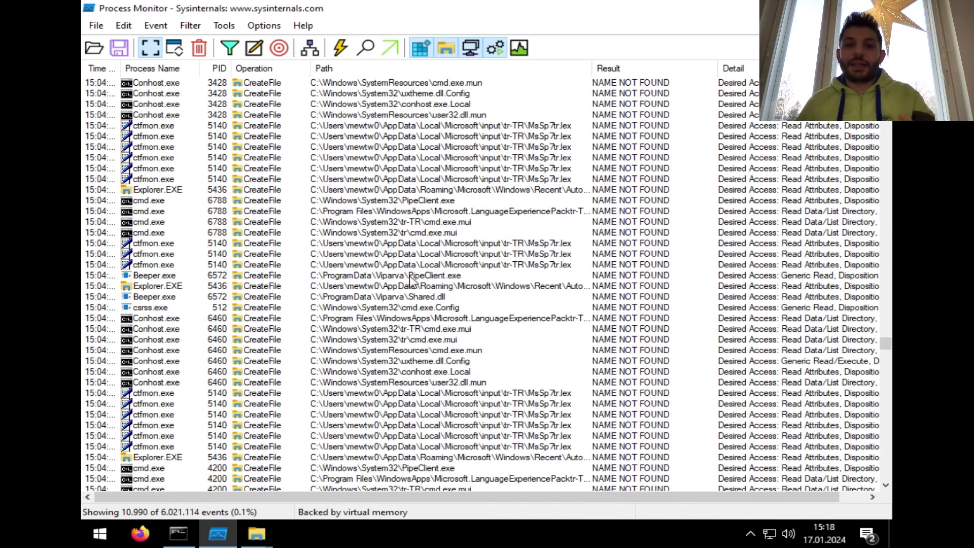
{"action": "scroll", "coordinate": [410, 280], "scroll_direction": "up", "scroll_amount": 3}
{"action": "scroll", "coordinate": [410, 277], "scroll_direction": "down", "scroll_amount": 3}
{"action": "left_click", "coordinate": [411, 278]}
{"action": "scroll", "coordinate": [410, 279], "scroll_direction": "down", "scroll_amount": 5}
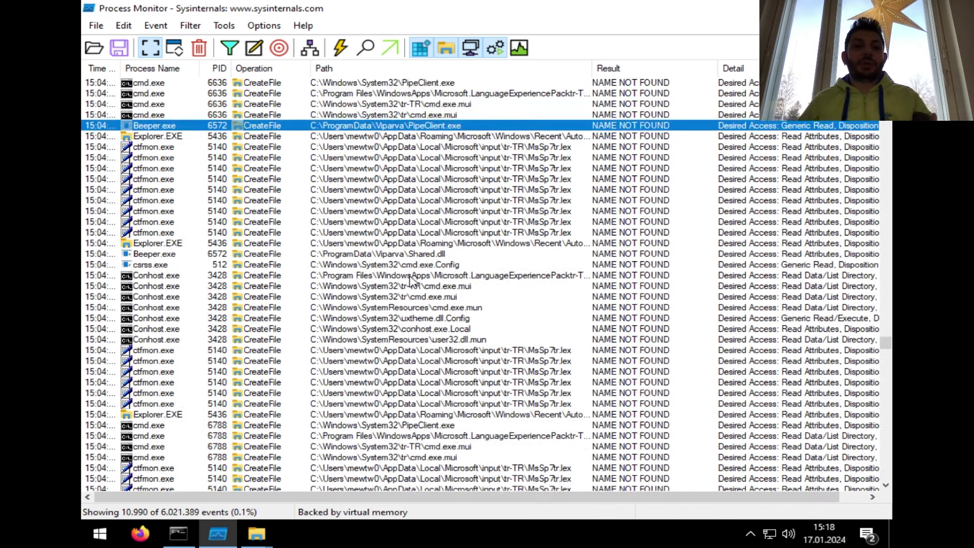
{"action": "scroll", "coordinate": [410, 278], "scroll_direction": "up", "scroll_amount": 1}
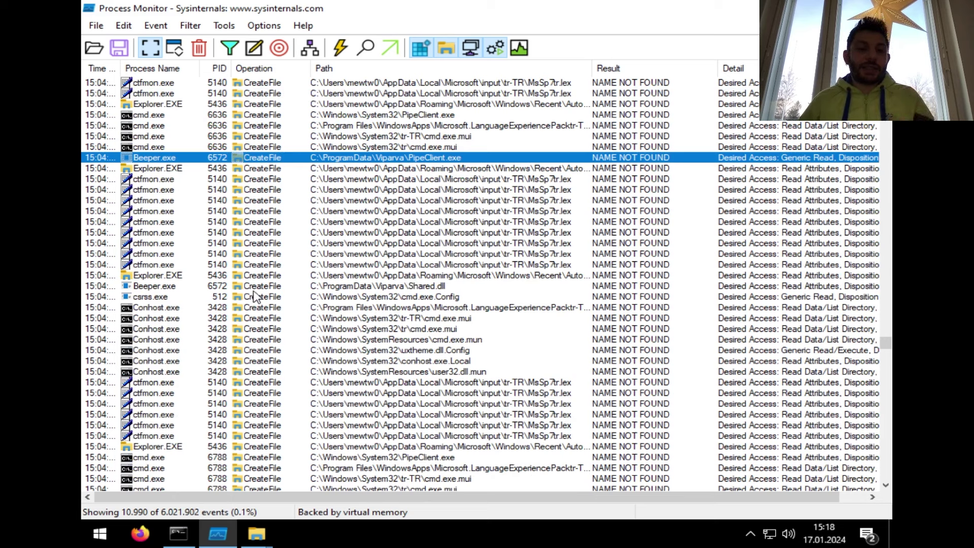
- Highlight the Beeper.exe event for C:\ProgramData\Viparva\Shared.dll and the earlier one for PipeClient.exe
{"action": "left_click", "coordinate": [353, 286]}
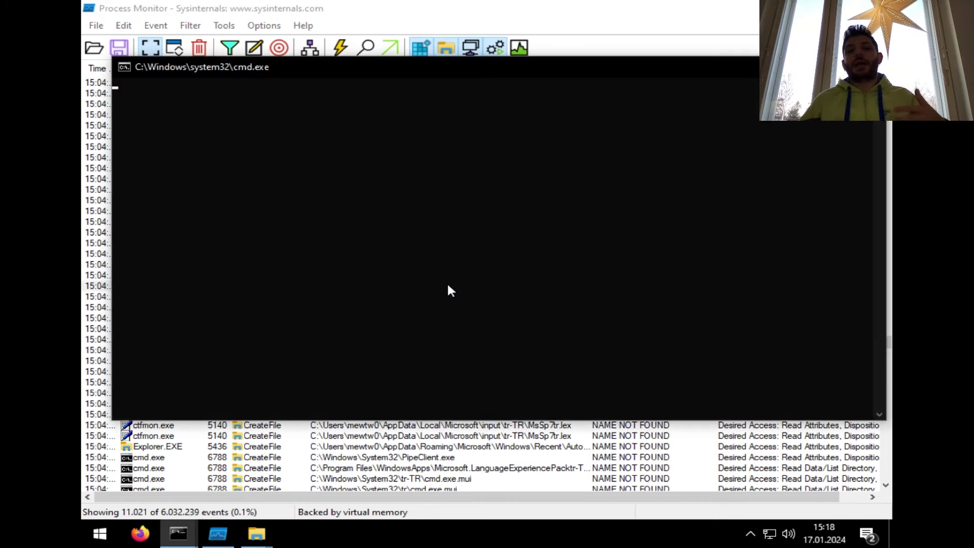
{"action": "scroll", "coordinate": [447, 285], "scroll_direction": "up", "scroll_amount": 5}
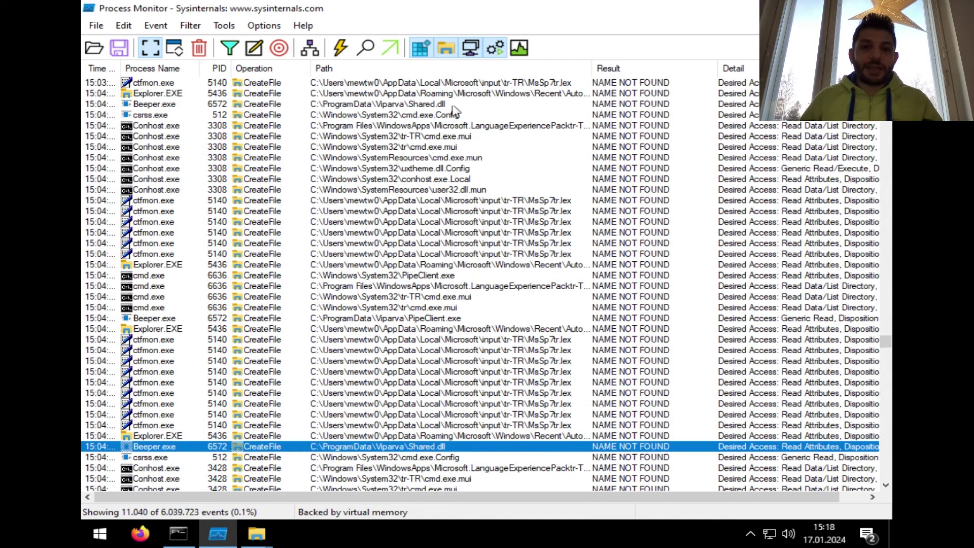
{"action": "left_click", "coordinate": [373, 319]}
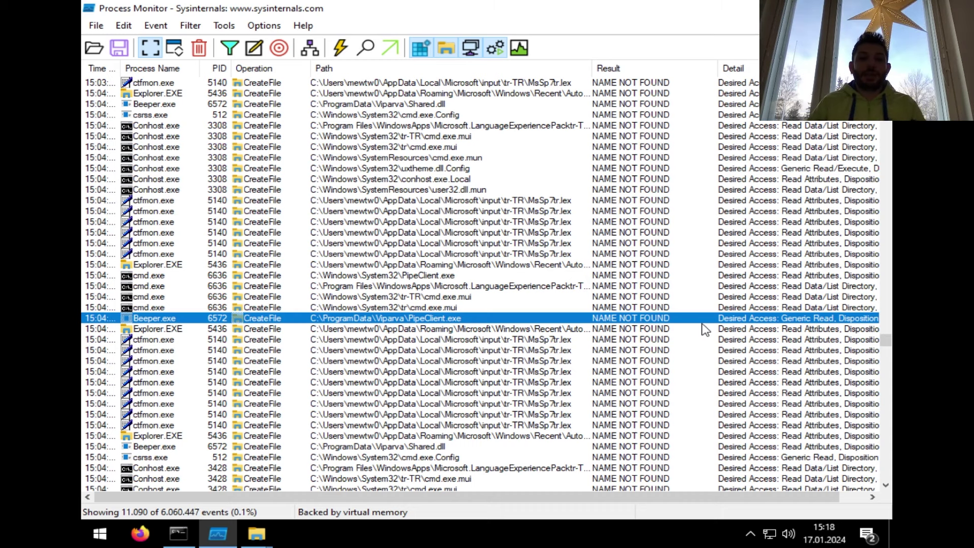
- Switch to the administrator Command Prompt, move up with cd .. to the C:\ root directory and clear the screen
{"action": "left_click", "coordinate": [178, 536]}
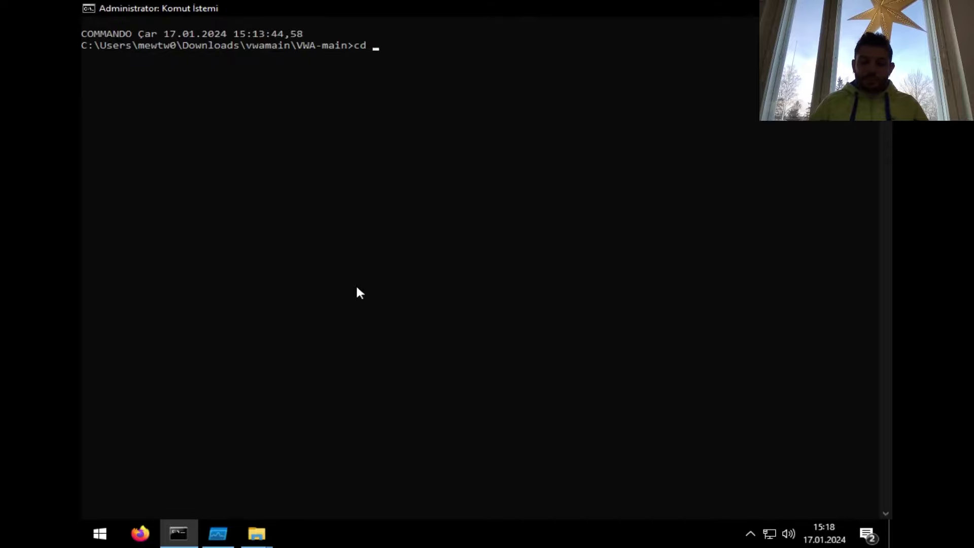
{"action": "key", "text": "Return"}
{"action": "type", "text": "cd .."}
{"action": "key", "text": "Return"}
{"action": "type", "text": "cd .."}
{"action": "key", "text": "Return"}
{"action": "type", "text": "cd .."}
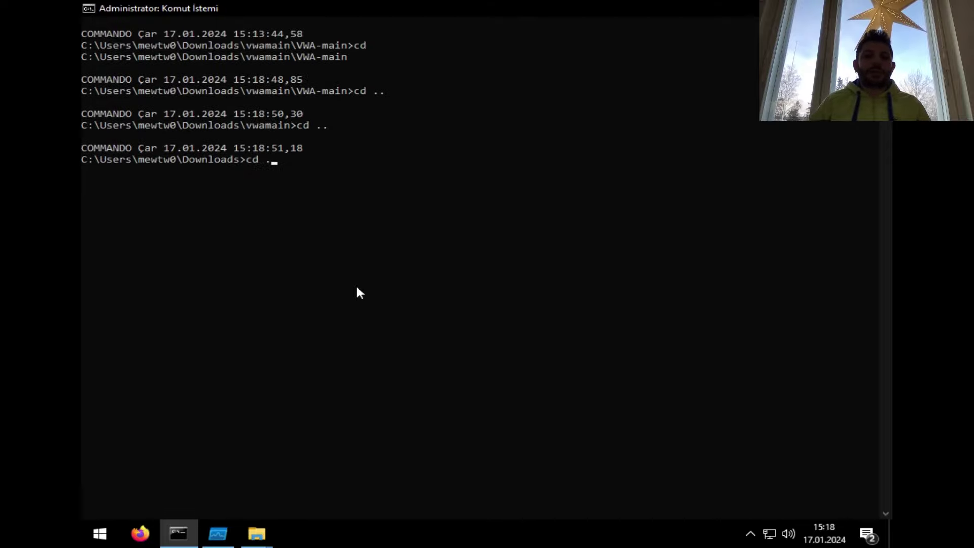
{"action": "key", "text": "Return"}
{"action": "type", "text": "cd .."}
{"action": "key", "text": "Return"}
{"action": "type", "text": "cd .."}
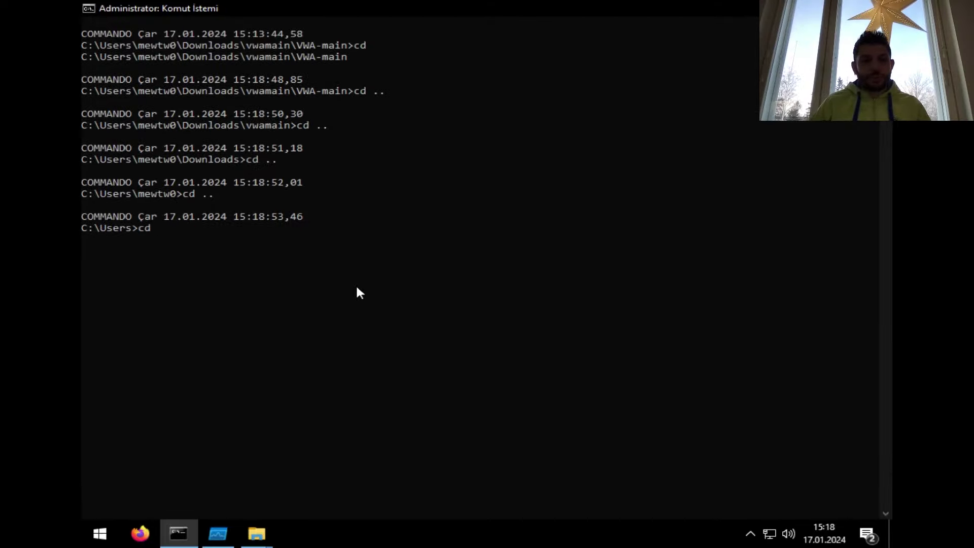
{"action": "key", "text": "Return"}
{"action": "type", "text": "cls"}
{"action": "key", "text": "Return"}
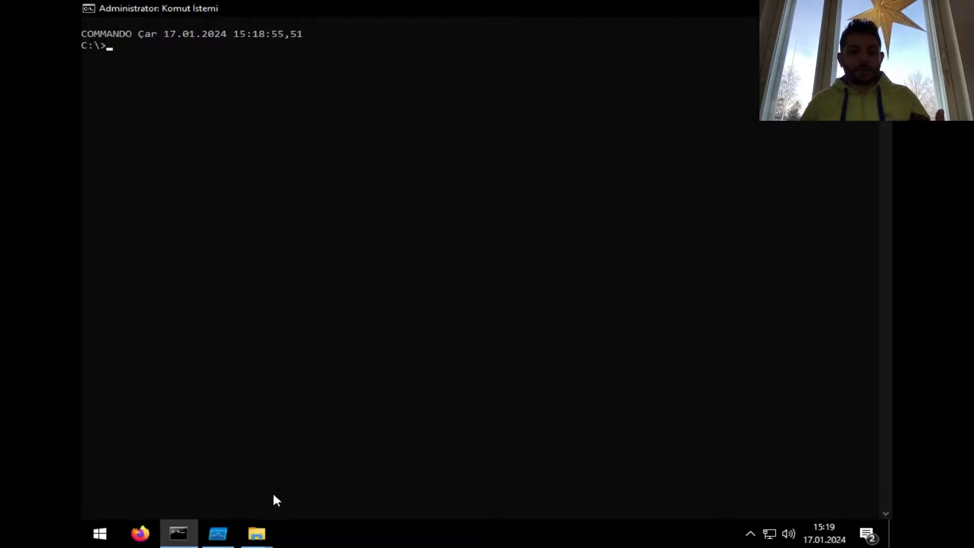
- Recheck the Beeper.exe event for PipeClient.exe in Process Monitor and return to the Viparva folder in File Explorer
{"action": "left_click", "coordinate": [227, 533]}
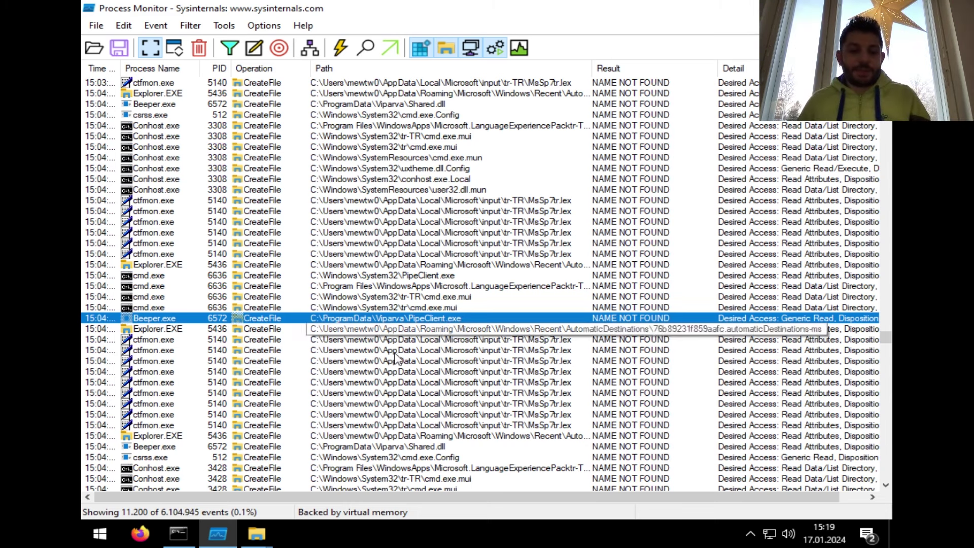
{"action": "left_click", "coordinate": [179, 533]}
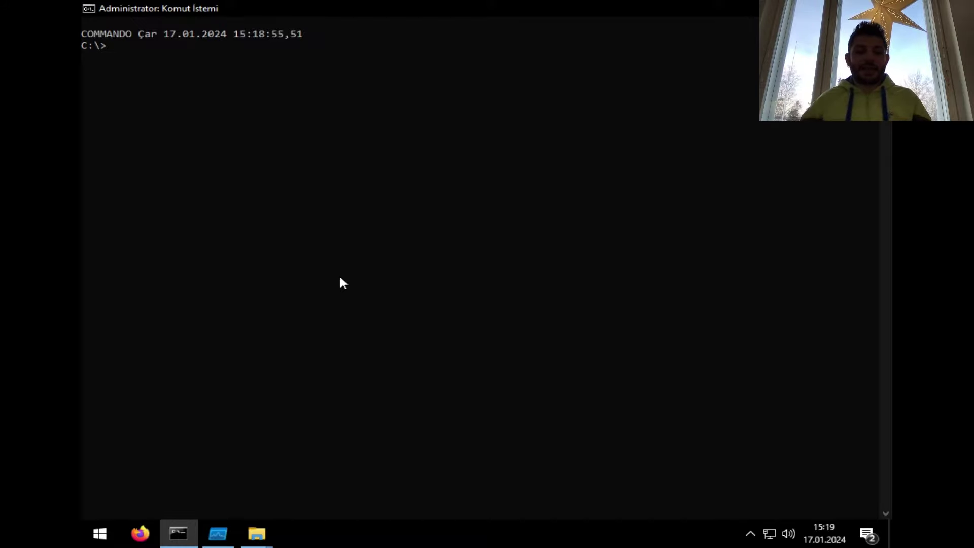
{"action": "mouse_move", "coordinate": [257, 533]}
{"action": "left_click", "coordinate": [200, 465]}
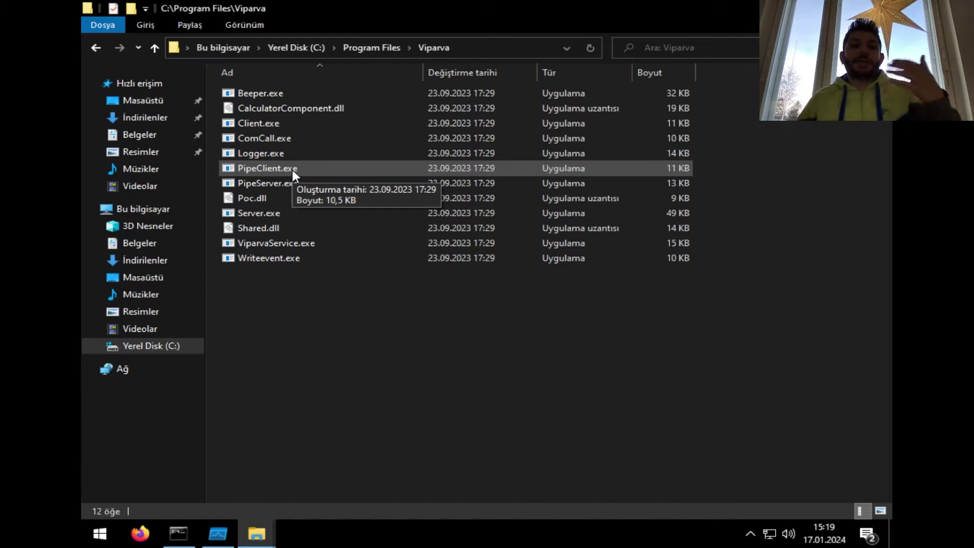
- Go up to Program Files and open the security permissions in the Viparva folder's properties
{"action": "left_click", "coordinate": [357, 51]}
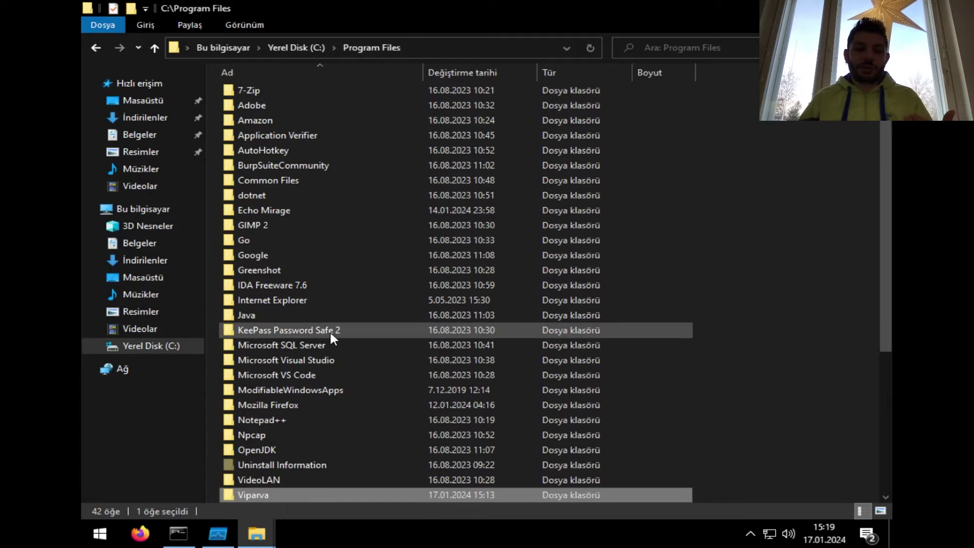
{"action": "right_click", "coordinate": [302, 492]}
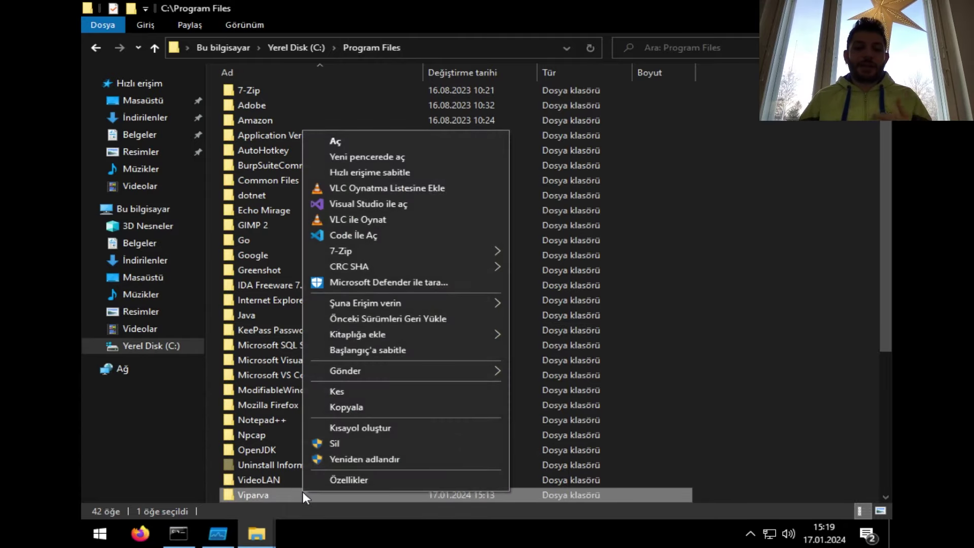
{"action": "left_click", "coordinate": [349, 482]}
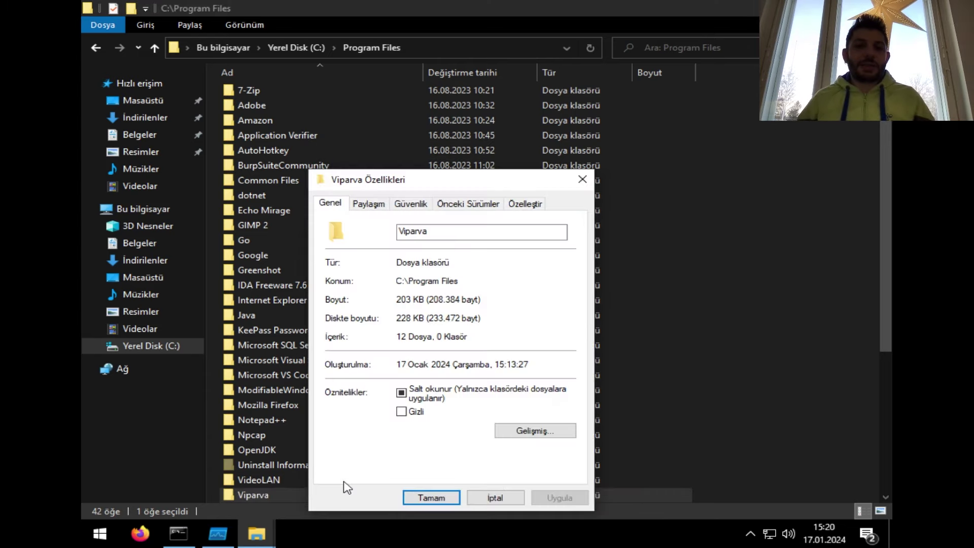
{"action": "left_click", "coordinate": [411, 204]}
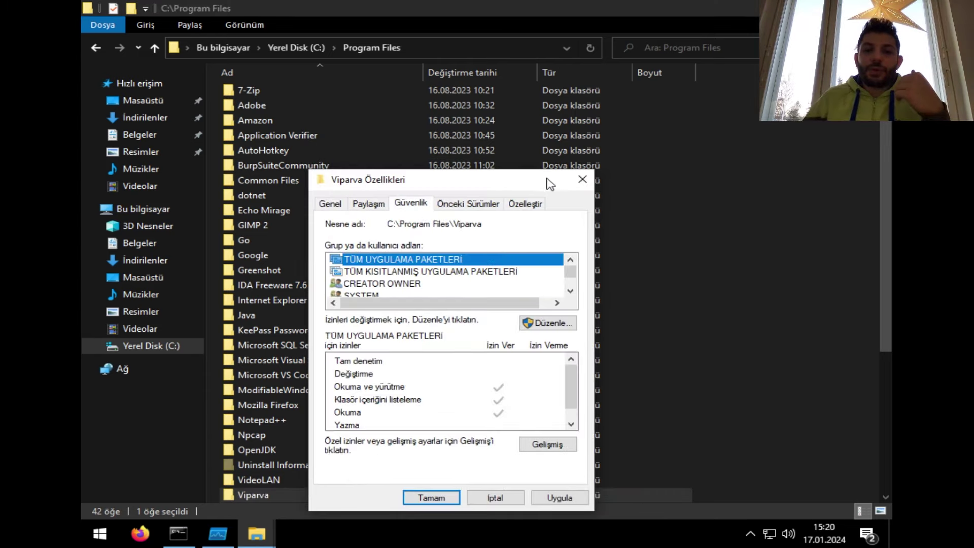
- Examine which groups and users are listed in the Viparva folder's security permissions
{"action": "left_click_drag", "start_coordinate": [528, 182], "coordinate": [523, 130]}
{"action": "left_click_drag", "start_coordinate": [569, 219], "coordinate": [573, 237]}
{"action": "scroll", "coordinate": [573, 238], "scroll_direction": "up", "scroll_amount": 1}
{"action": "scroll", "coordinate": [573, 238], "scroll_direction": "down", "scroll_amount": 1}
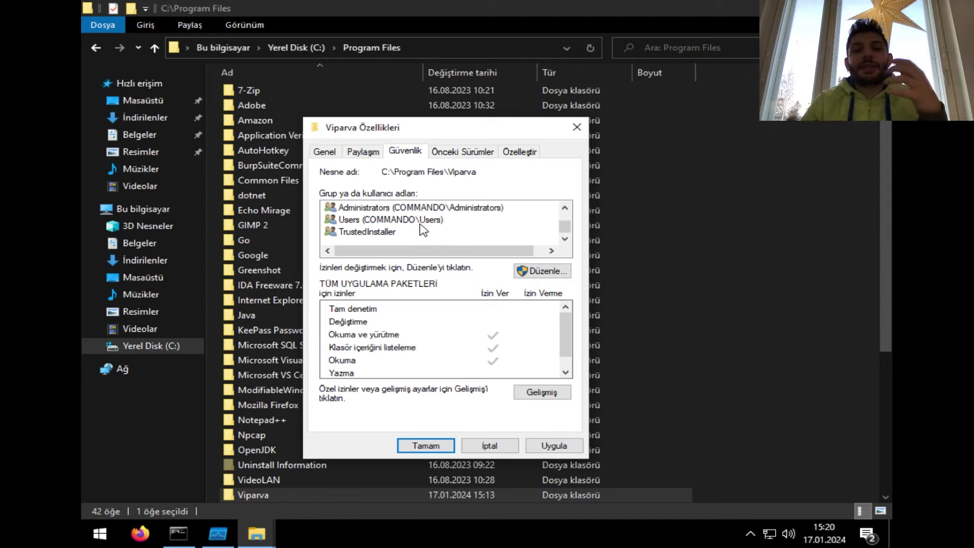
{"action": "scroll", "coordinate": [423, 226], "scroll_direction": "up", "scroll_amount": 1}
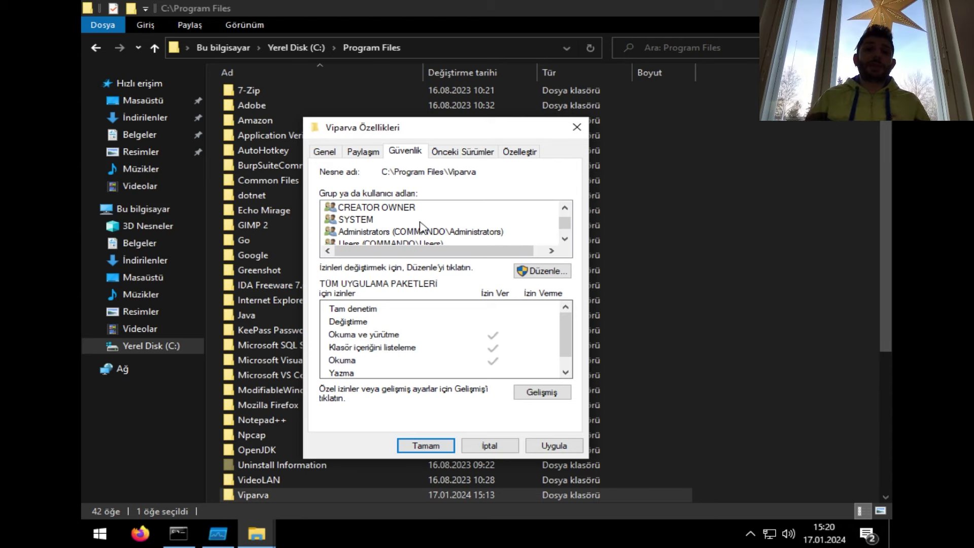
{"action": "scroll", "coordinate": [406, 234], "scroll_direction": "down", "scroll_amount": 1}
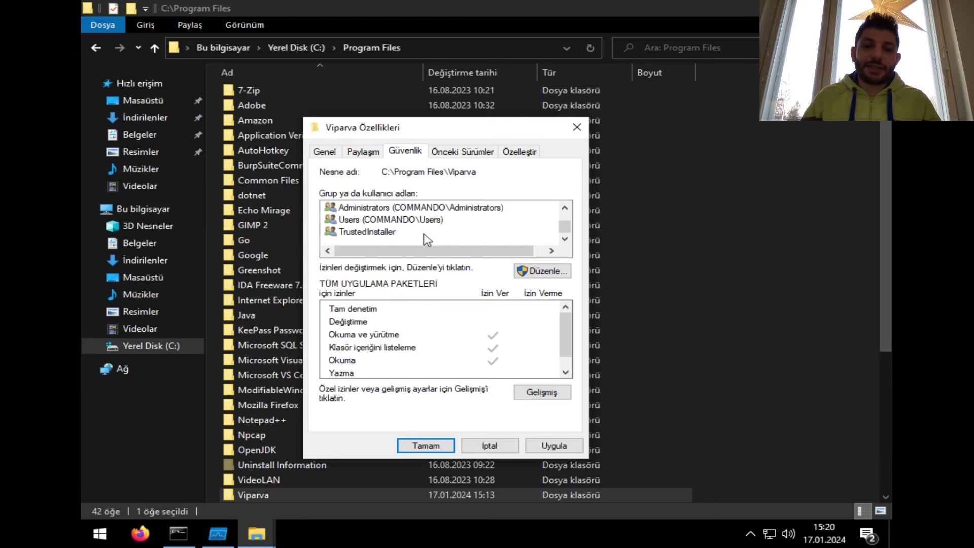
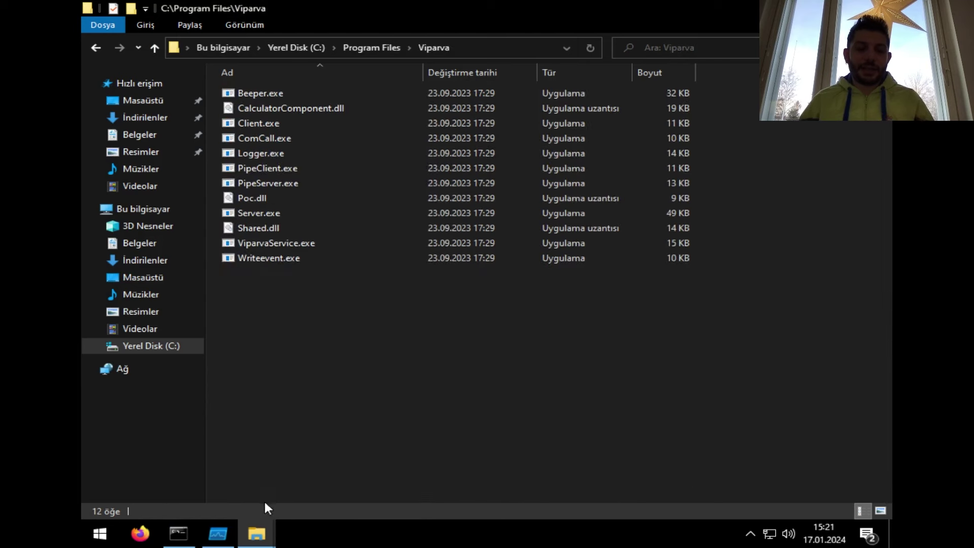
- Recheck the PipeClient.exe event in Process Monitor, and in the administrator Command Prompt begin a copy command with the source path C:\Windows\System32
{"action": "left_click", "coordinate": [218, 533]}
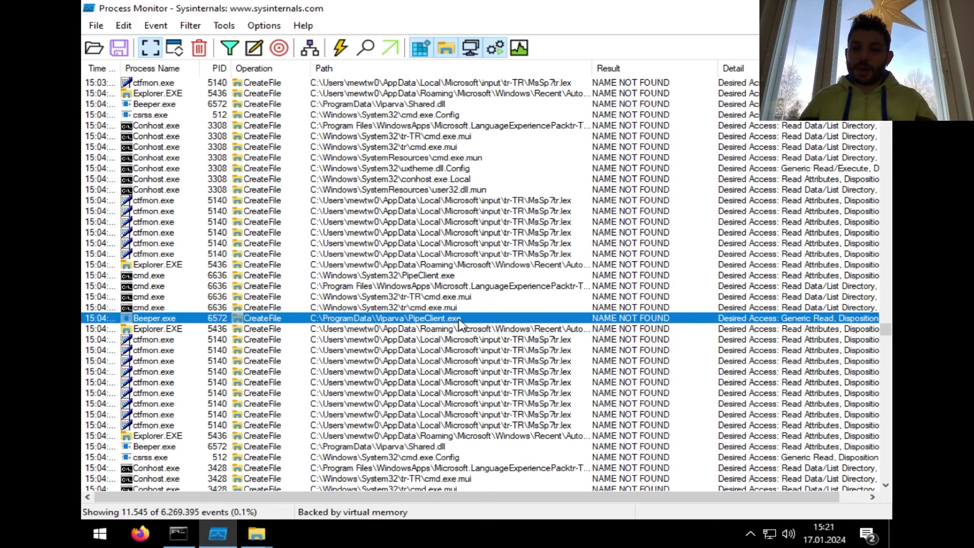
{"action": "left_click", "coordinate": [187, 530]}
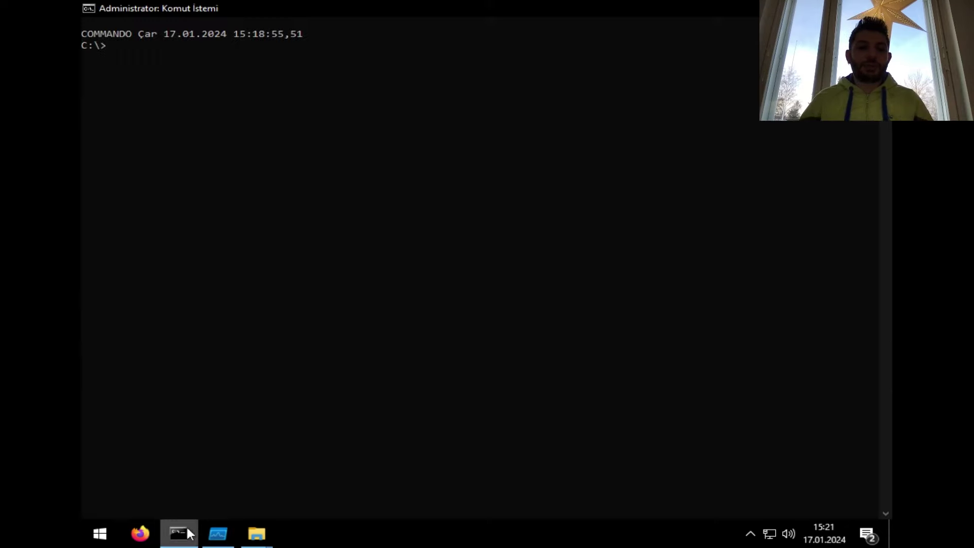
{"action": "type", "text": "copy "}
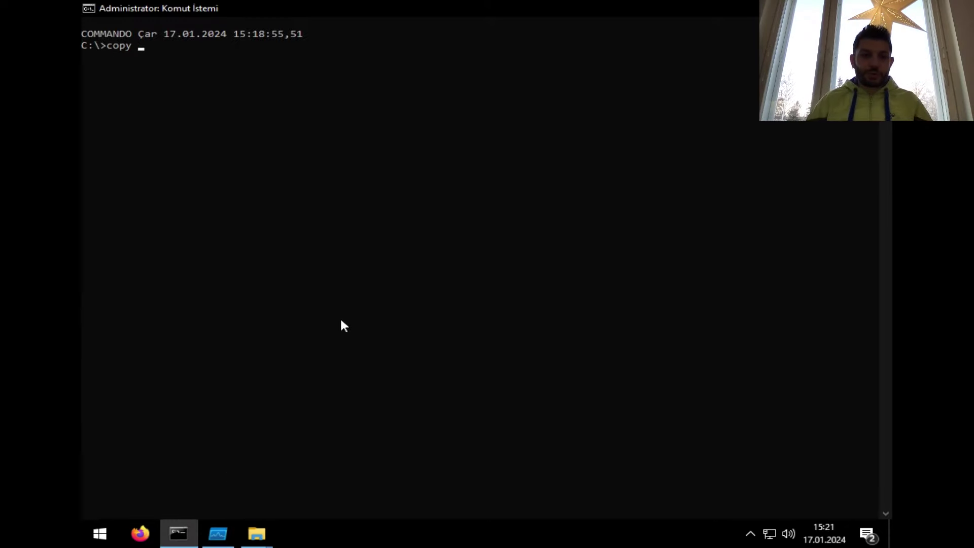
{"action": "type", "text": "C:"}
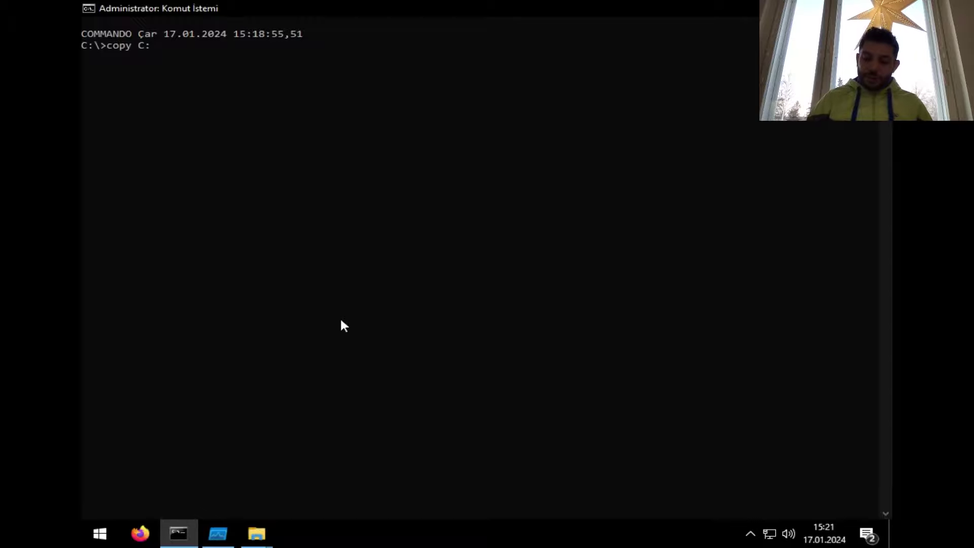
{"action": "type", "text": "\\"}
{"action": "type", "text": "Windows\\System32"}
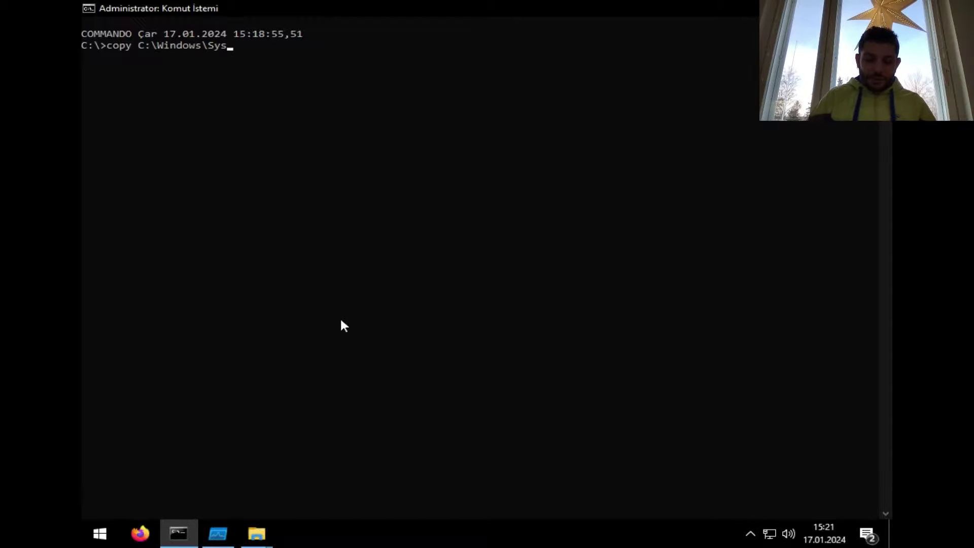